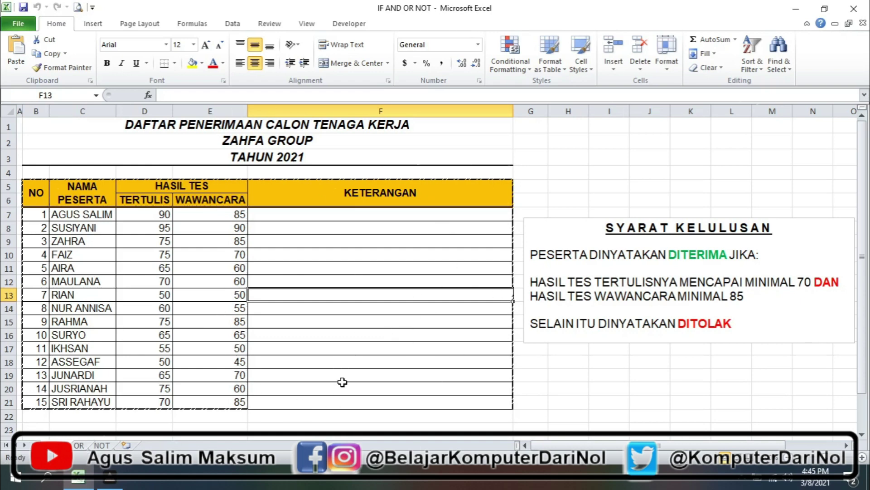
Review the criteria on the OR and NOT worksheets and return to the first worksheet
click(79, 445)
click(356, 252)
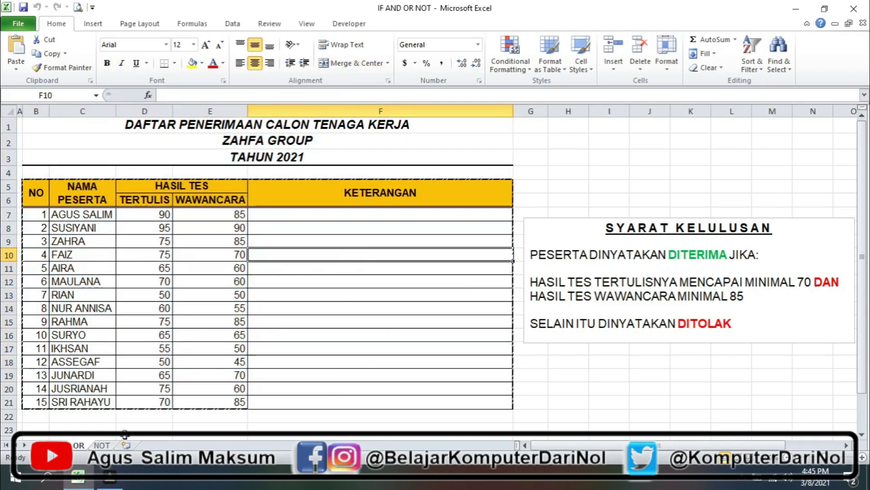
click(103, 445)
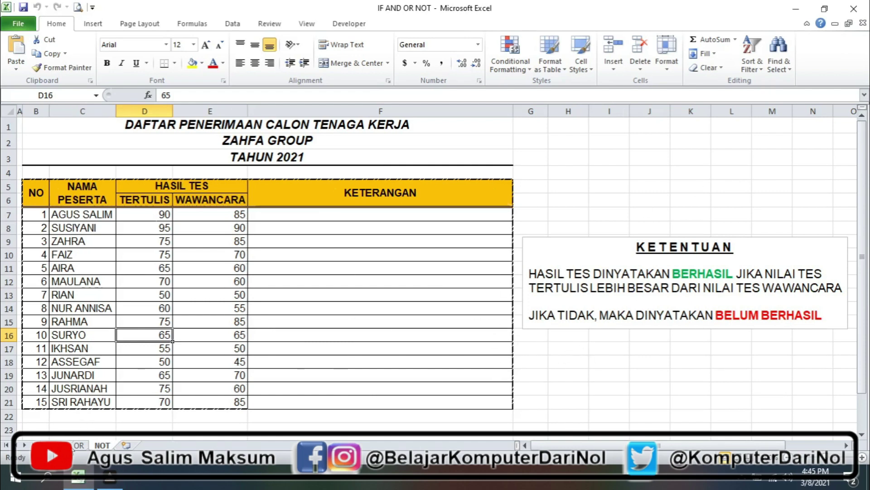
click(78, 446)
click(56, 446)
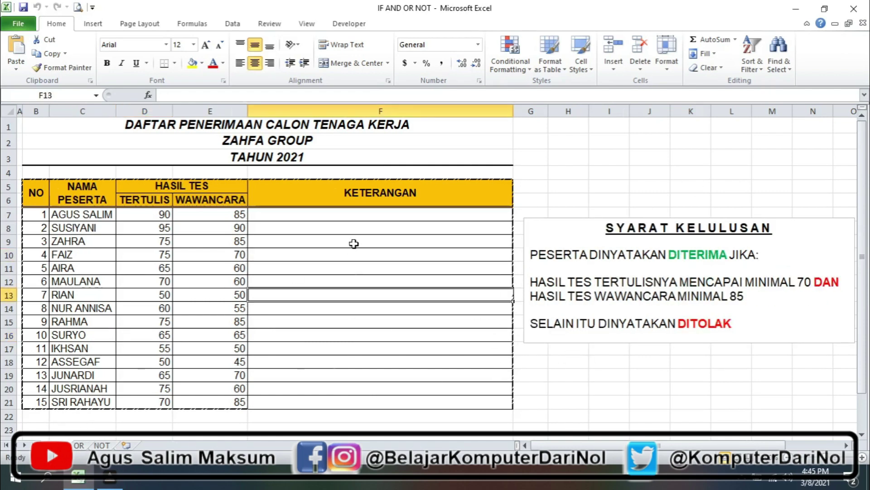
Examine the passing criteria for the written and interview tests in the SYARAT KELULUSAN text box
click(360, 216)
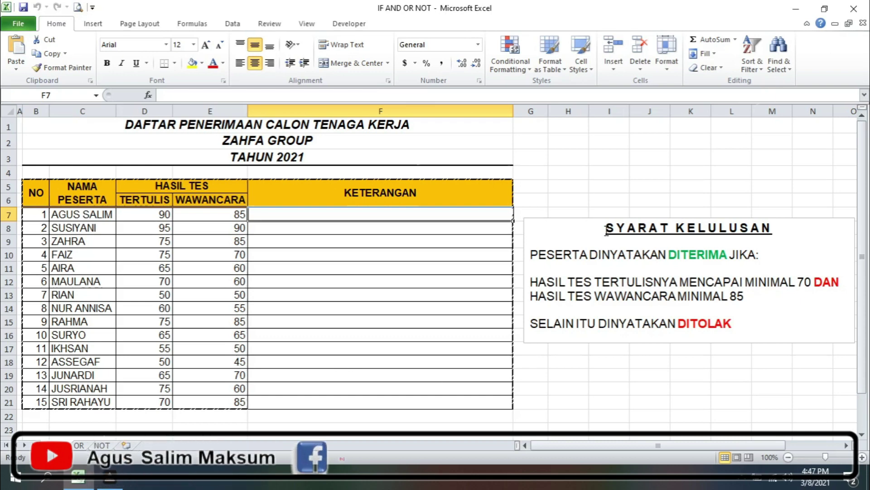
drag(607, 229, 777, 229)
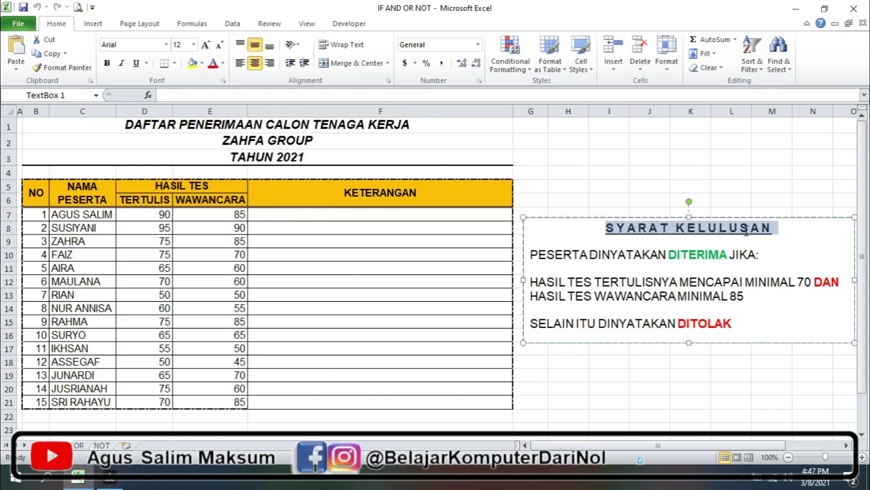
click(584, 257)
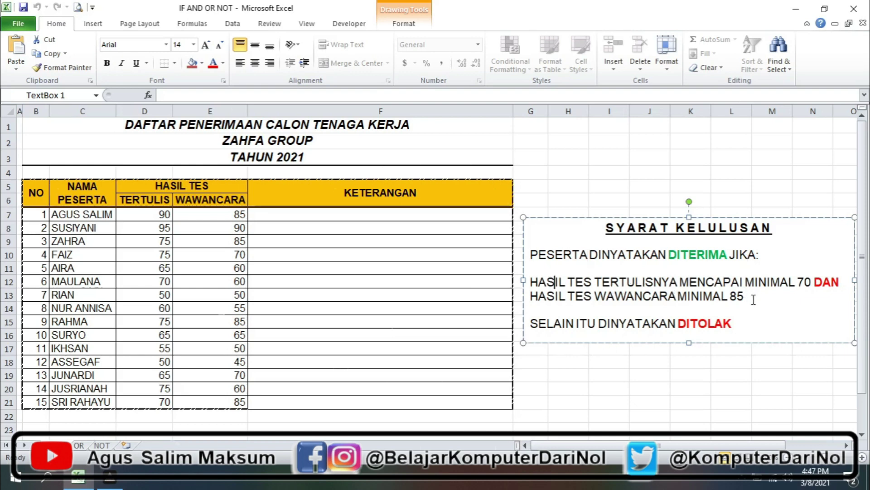
click(830, 282)
click(563, 304)
click(738, 299)
Start an IF formula in F7 with a nested AND testing D7>=70 and E7>=85
click(305, 218)
text(=IF()
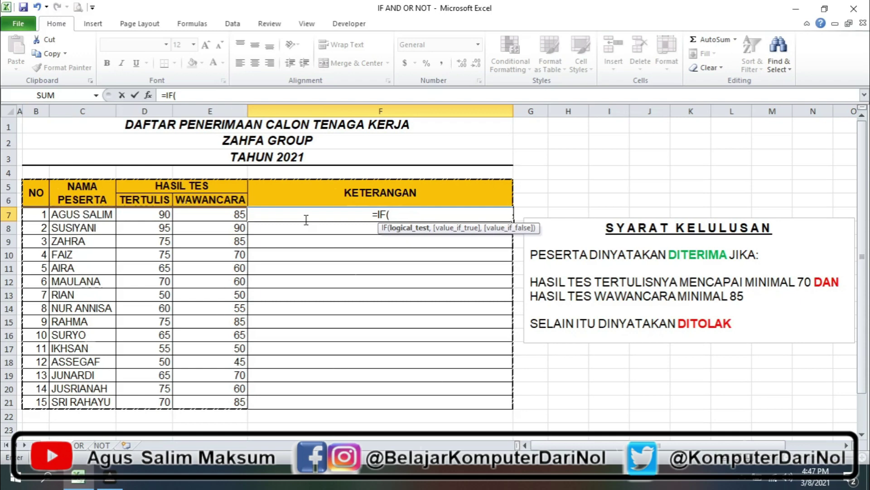
text(AND)
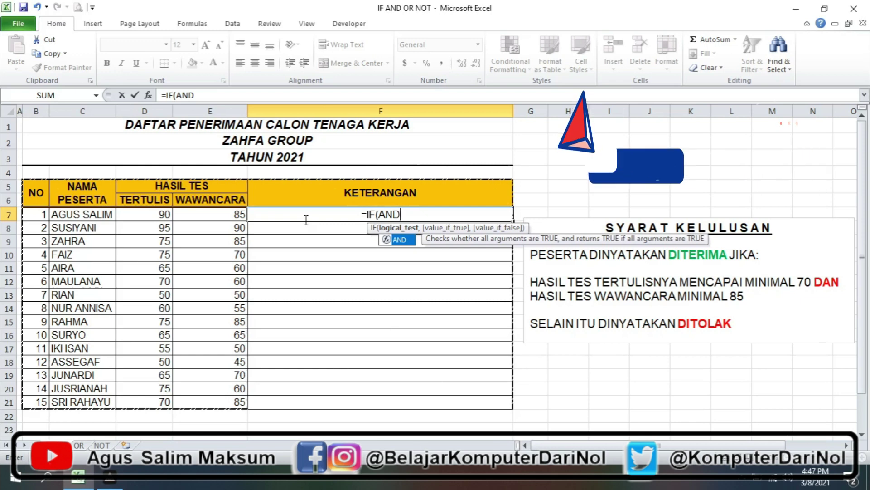
text(()
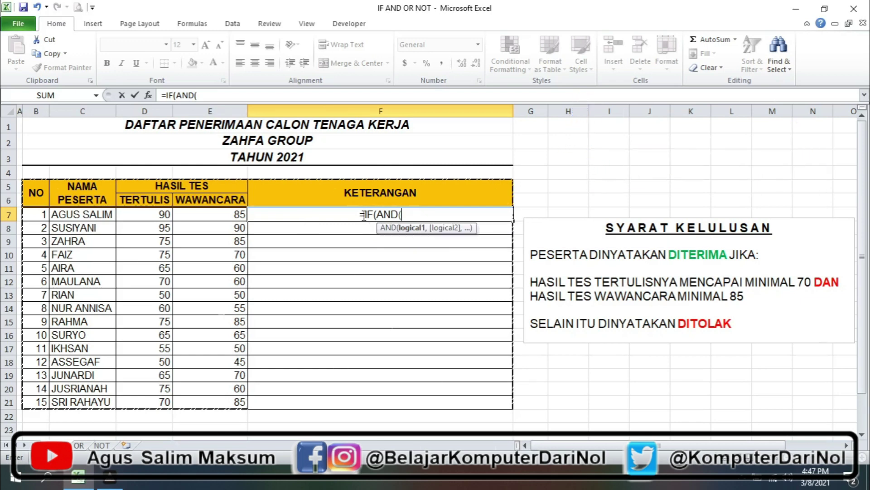
click(148, 215)
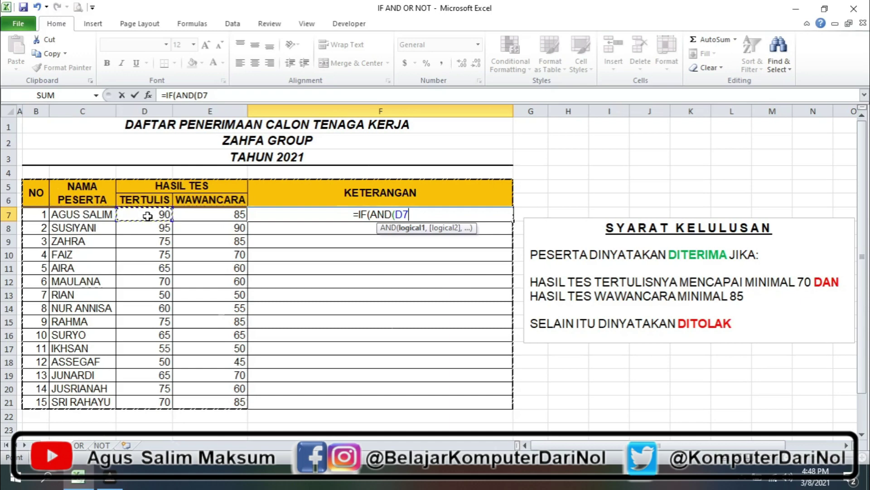
text(>=70)
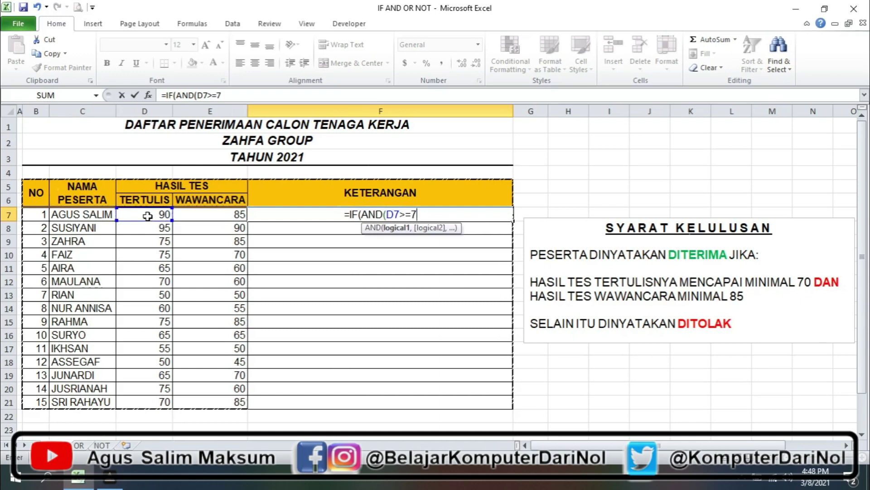
text(,)
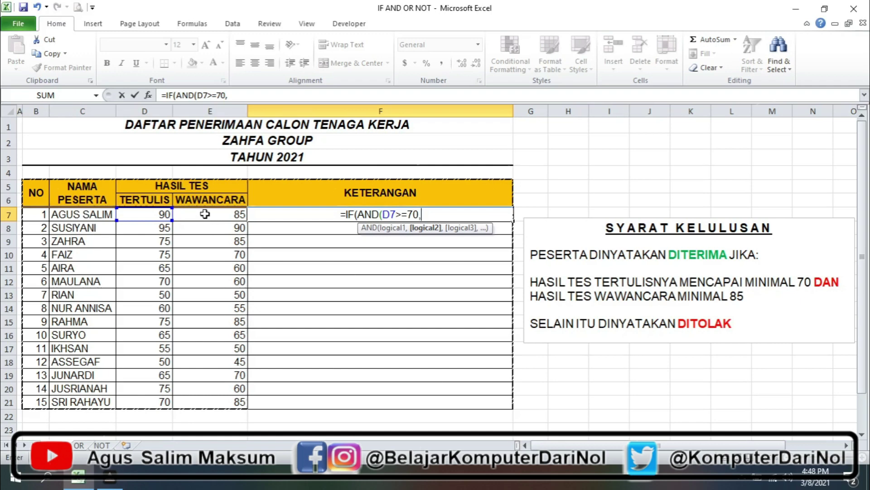
click(205, 214)
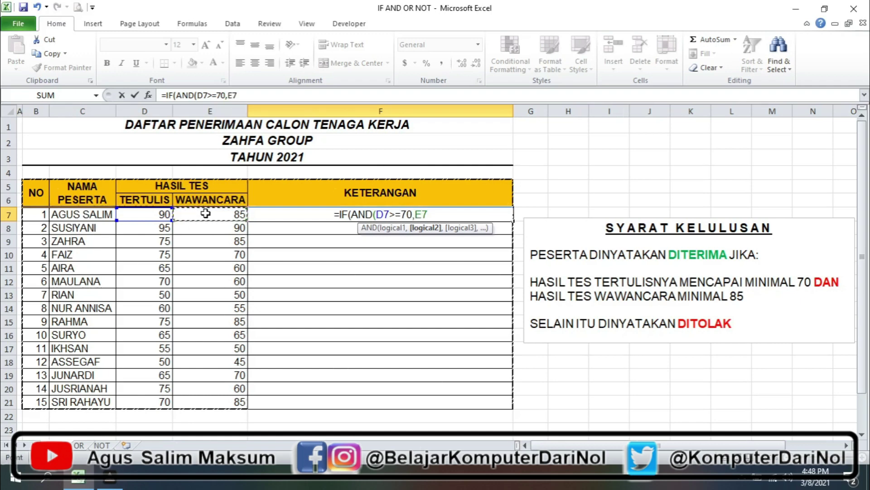
text(>)
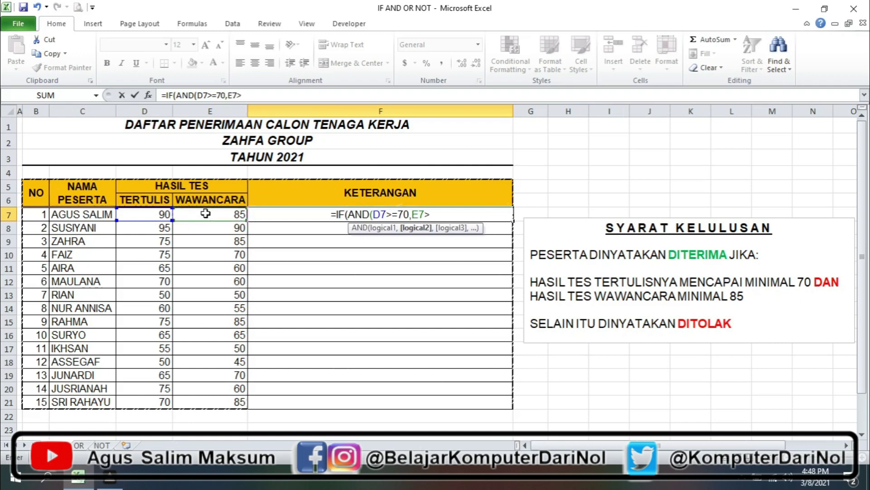
text(=85)
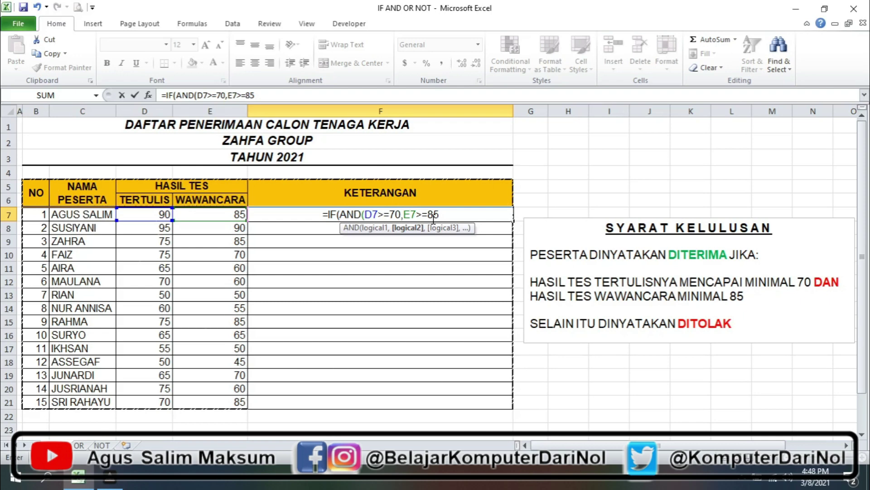
Complete the F7 formula with "DITERIMA" as the true result and "DITOLAK" as the false result
text(),)
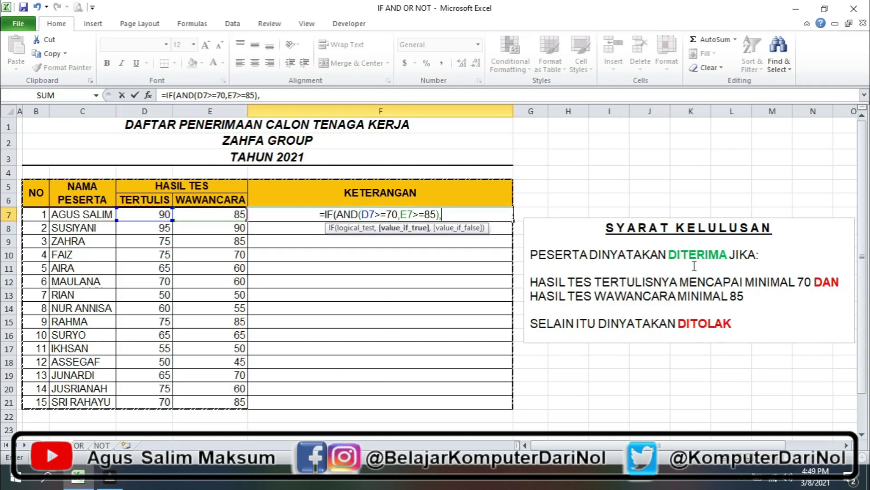
text("DITERI)
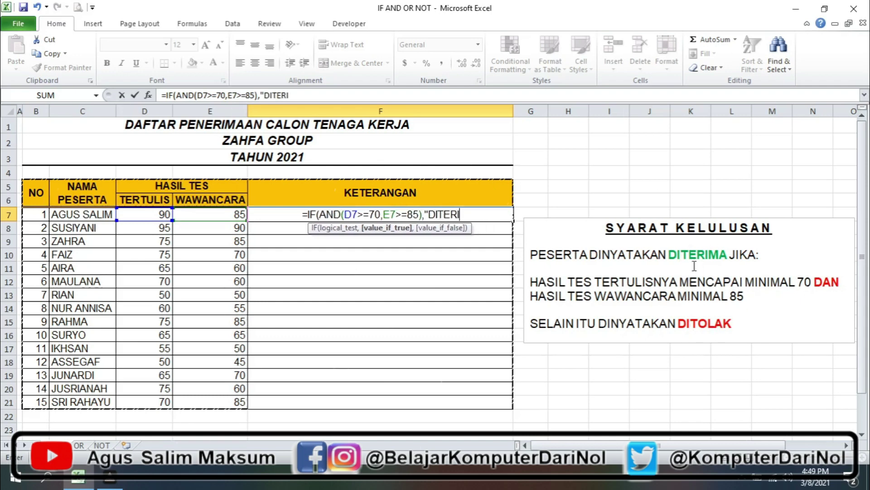
text(MA",)
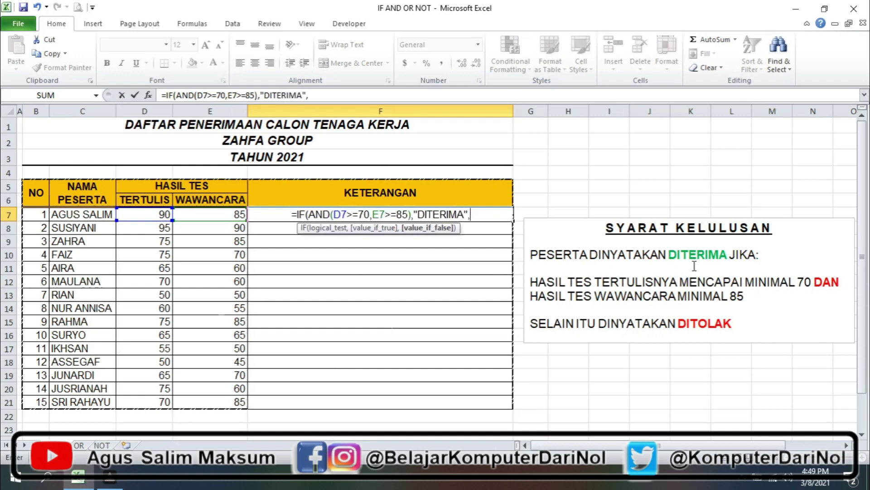
text("D)
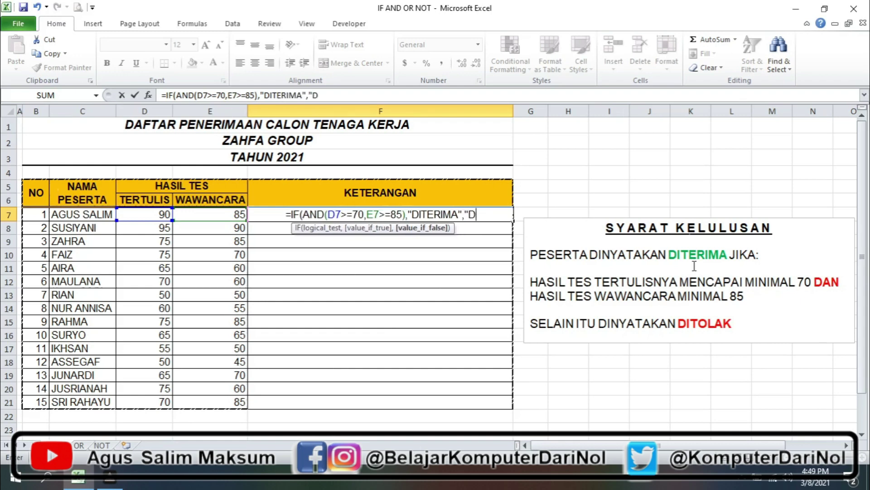
text(ITOLAK)
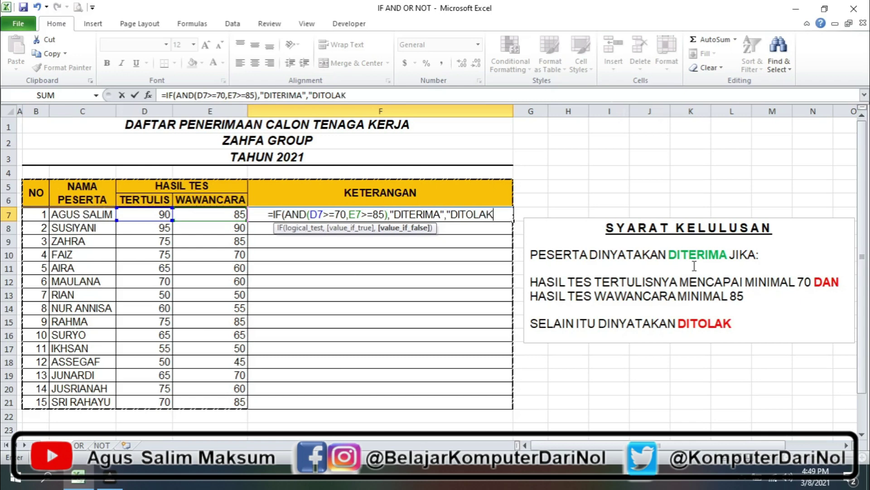
text(")
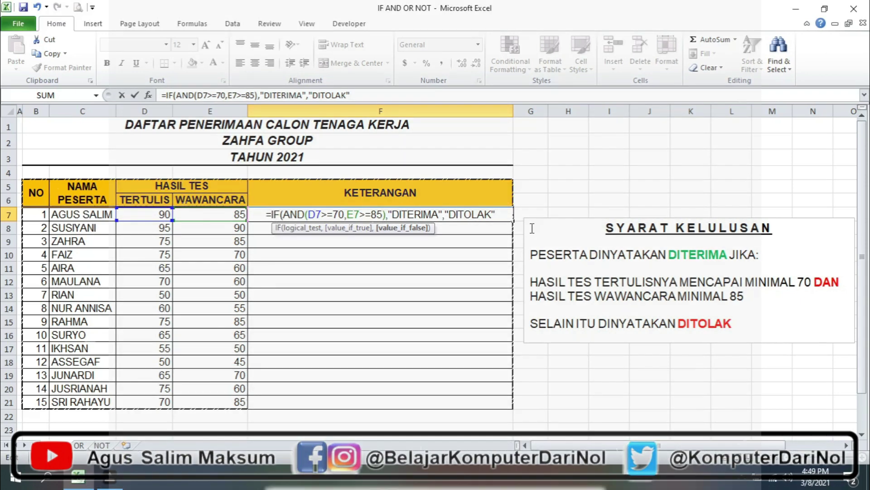
text())
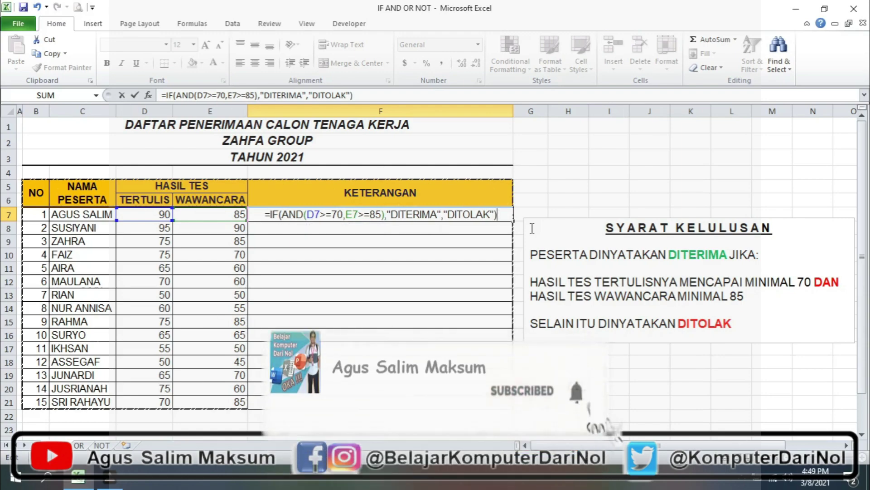
key(Return)
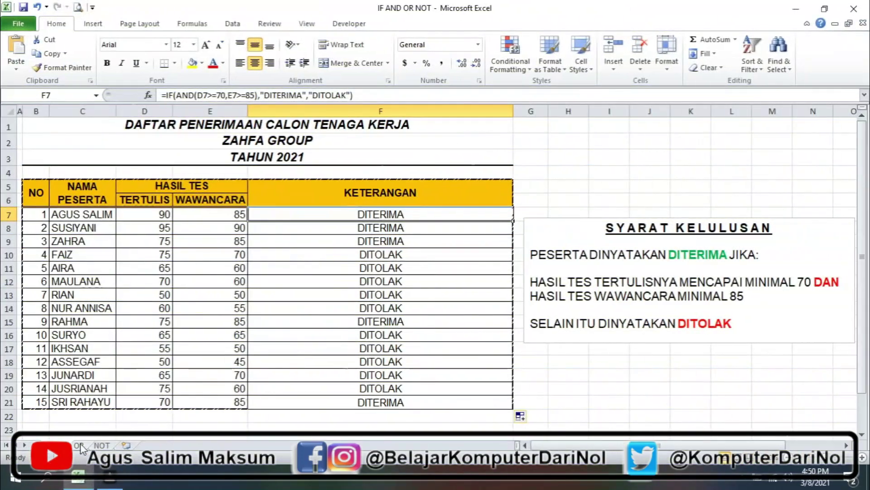
On the OR worksheet, start an IF formula in F7 with a nested OR function
click(80, 444)
click(418, 218)
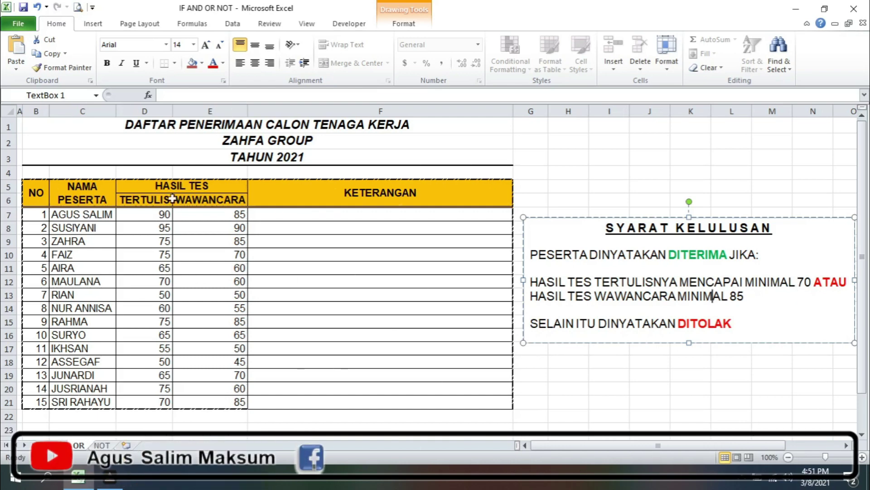
click(390, 215)
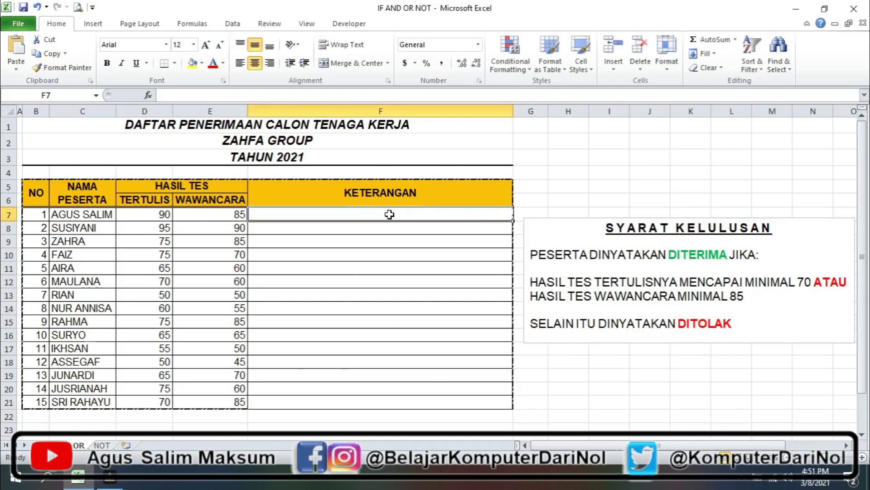
text(=IF)
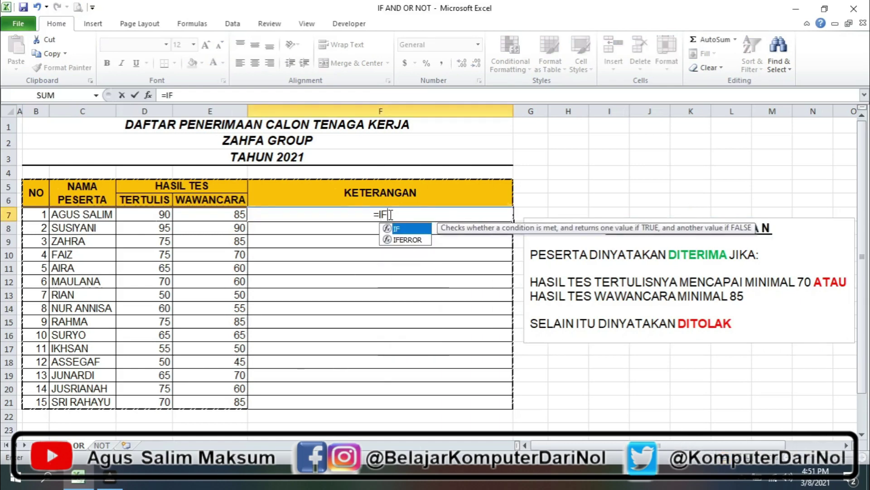
text((OR)
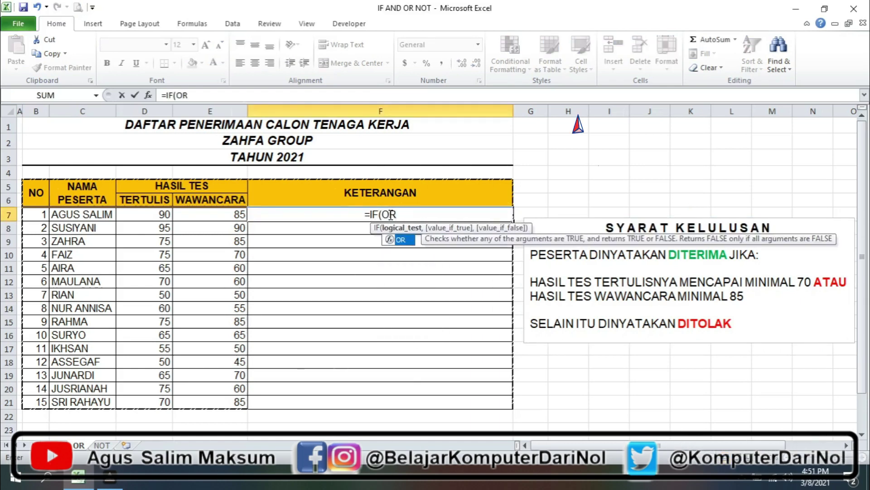
text(()
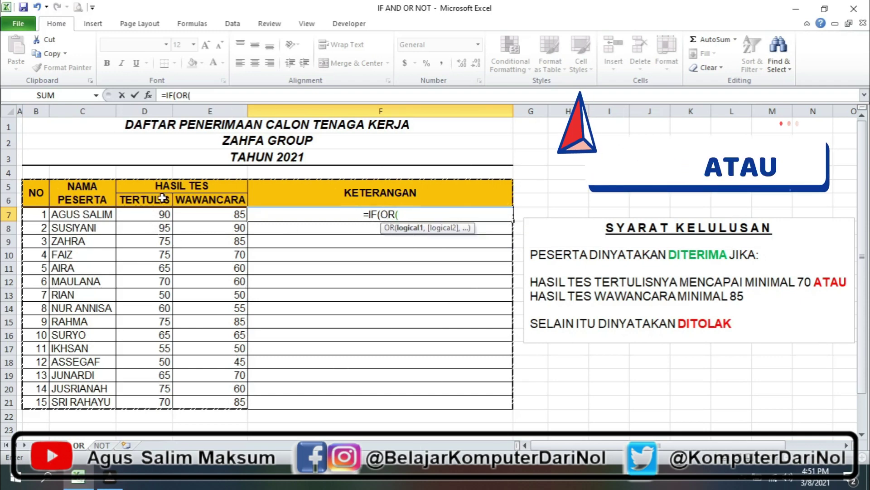
Add the conditions D7>=70 and E7>=85 to the OR function in F7
click(146, 215)
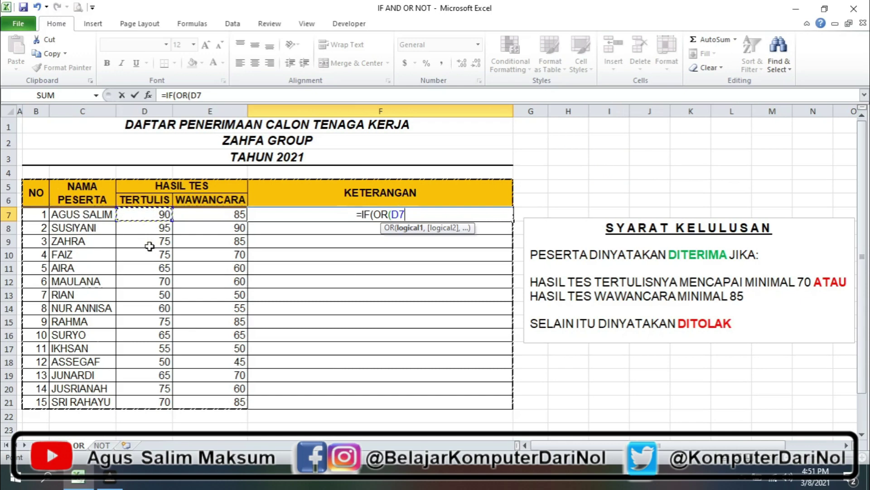
text(>=)
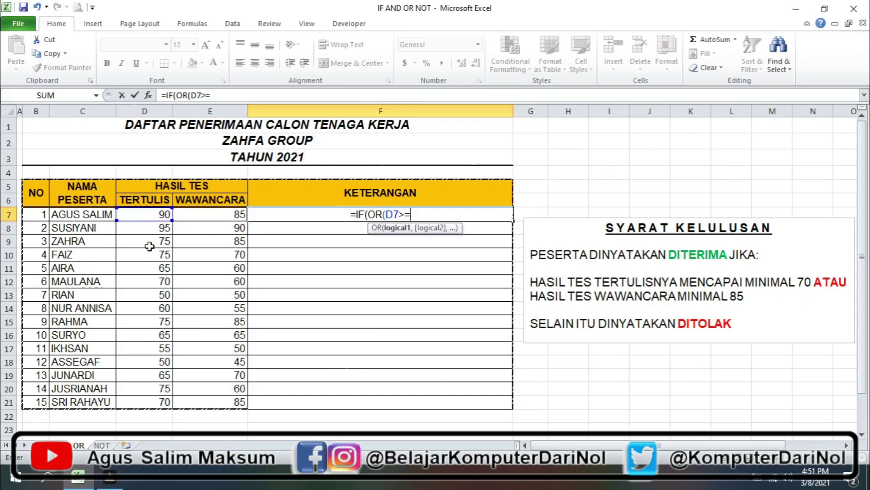
text(70)
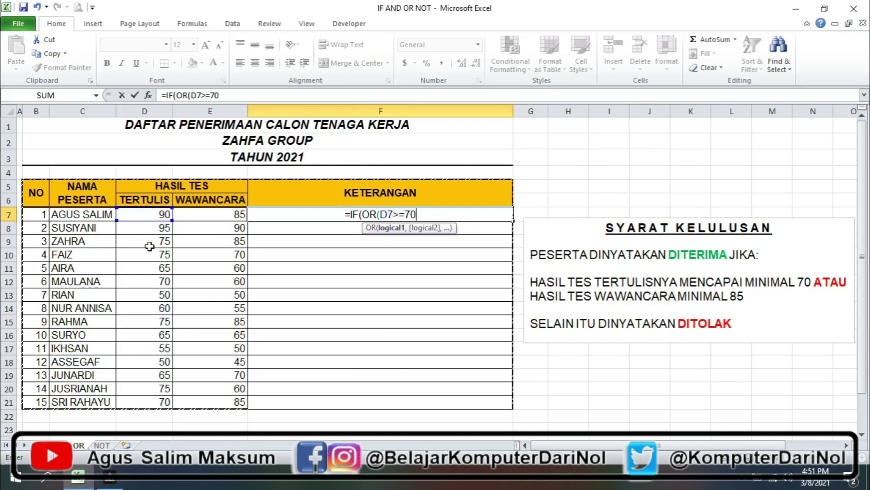
text(,)
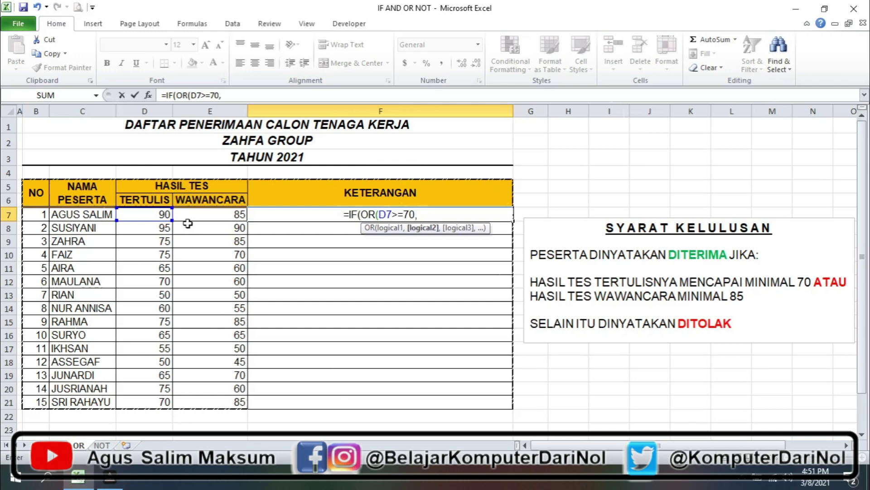
click(205, 214)
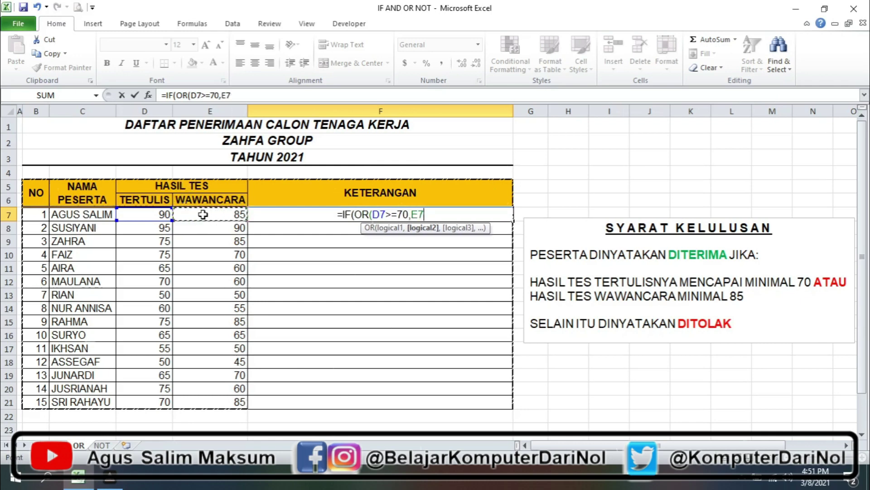
text(>=)
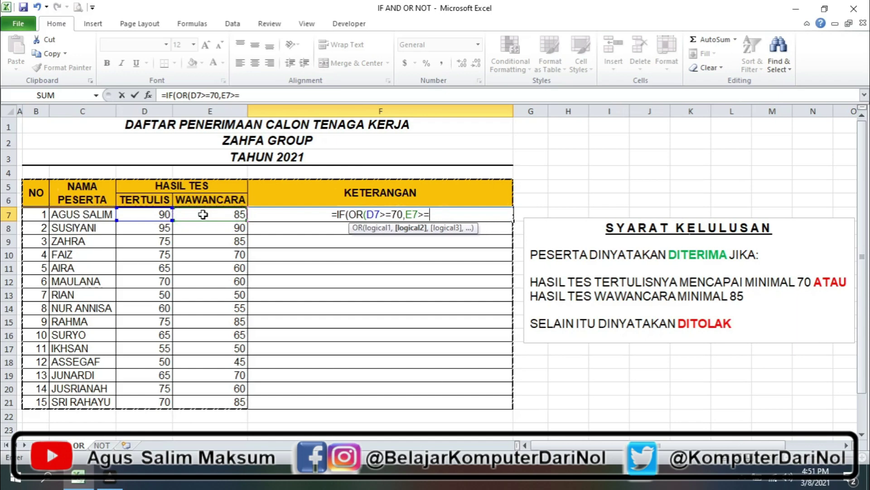
text(85)
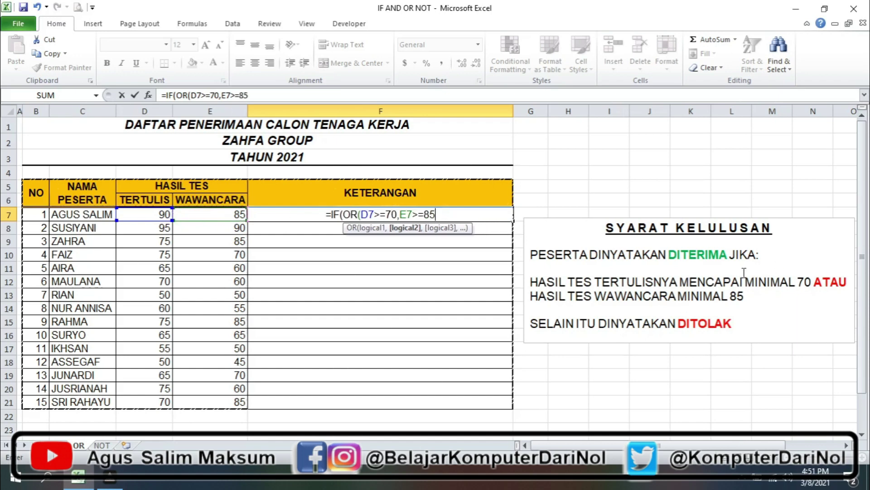
Close the OR test in F7 and complete the IF formula with "DITERIMA" as the true result and "DITOLAK" as the false result
text(),")
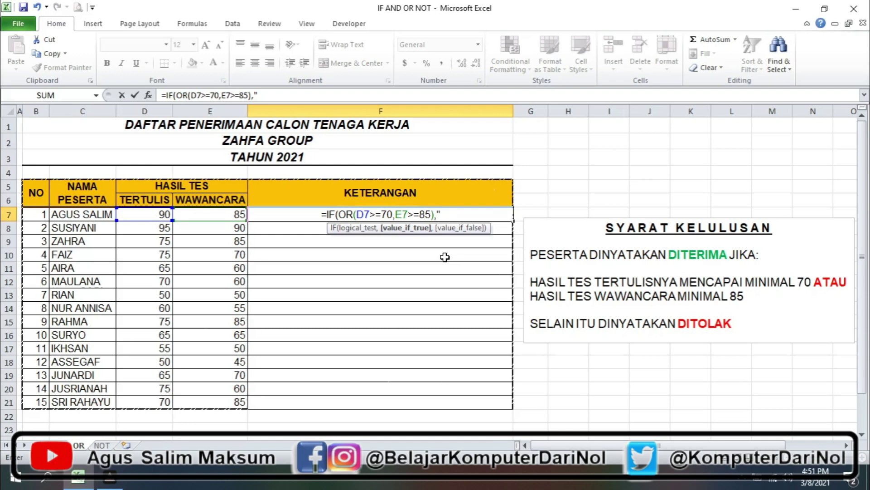
text(DIT)
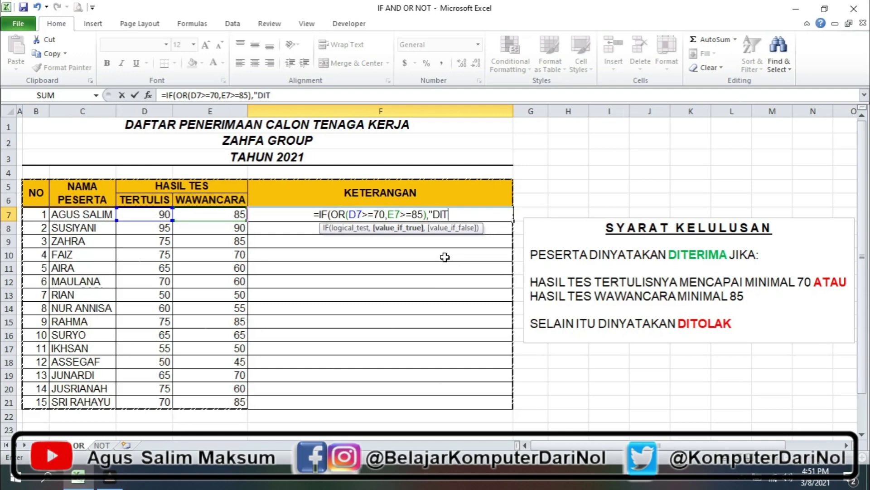
text(ERIMA)
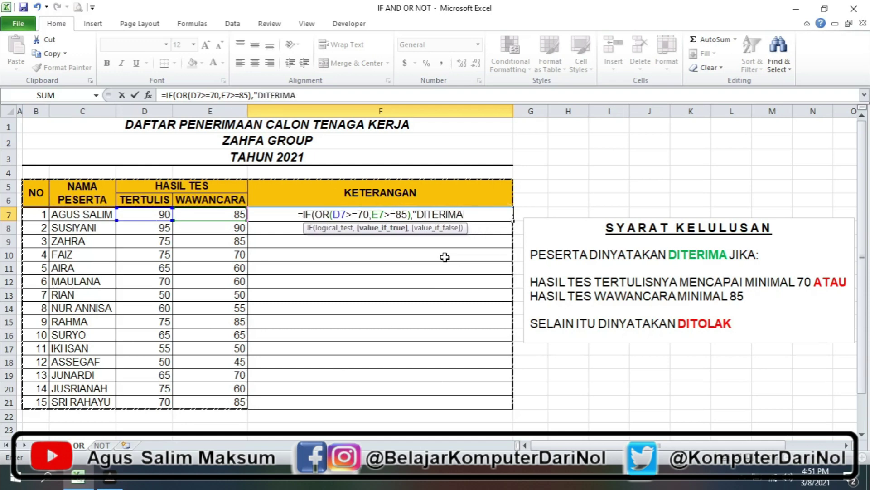
text(")
text(,"DIT)
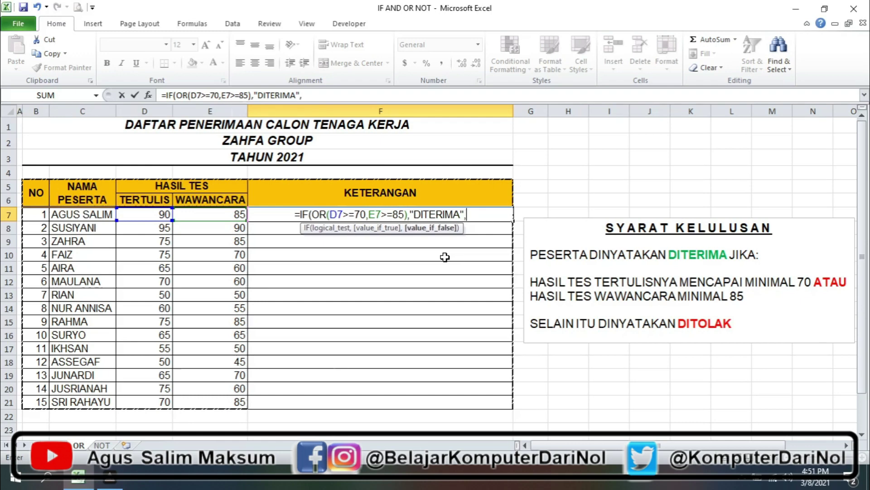
text(OLAK")
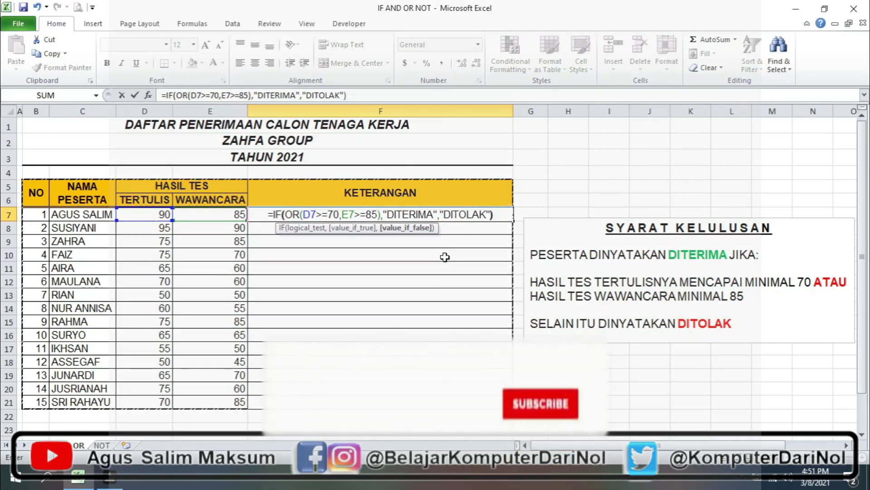
text())
key(Return)
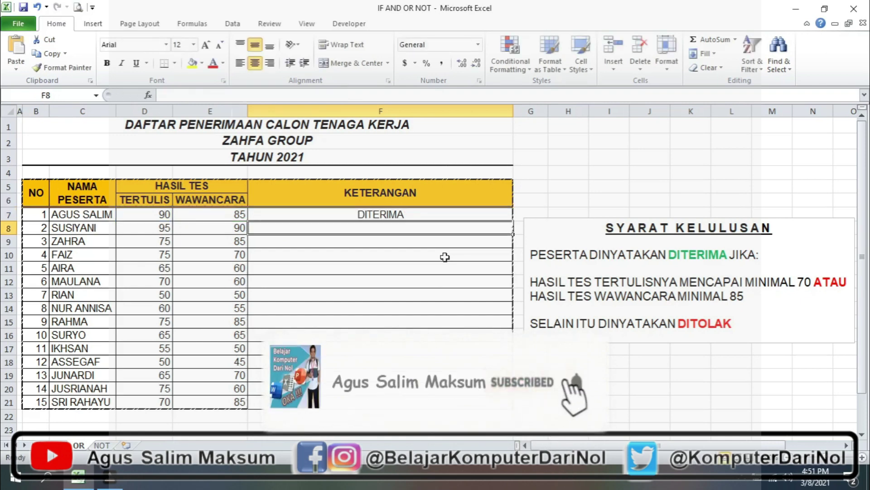
Copy the IF-OR formula from F7 down the KETERANGAN column through F21
click(432, 218)
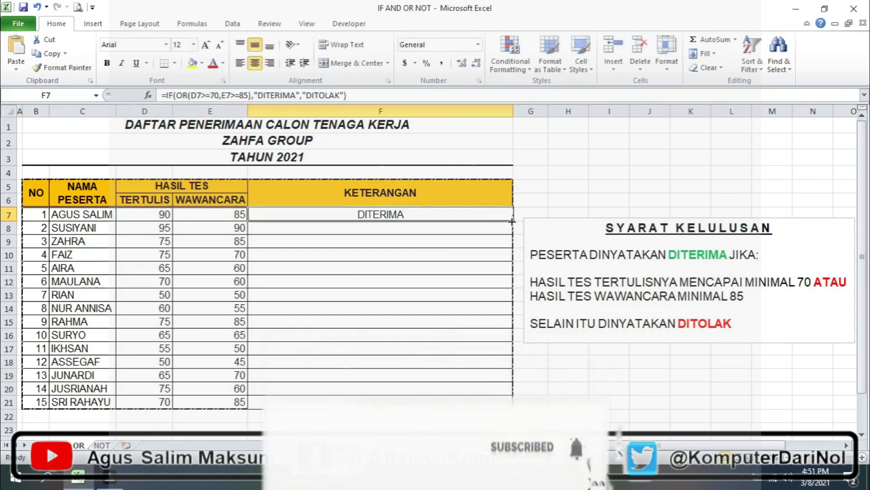
drag(513, 221, 513, 403)
click(500, 226)
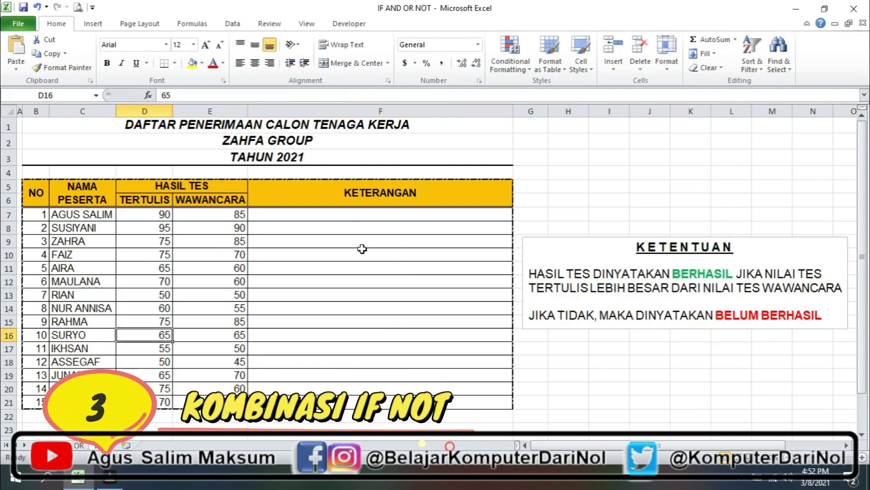
On the NOT worksheet, start an IF formula in F7 with a nested NOT testing E7>D7
click(368, 218)
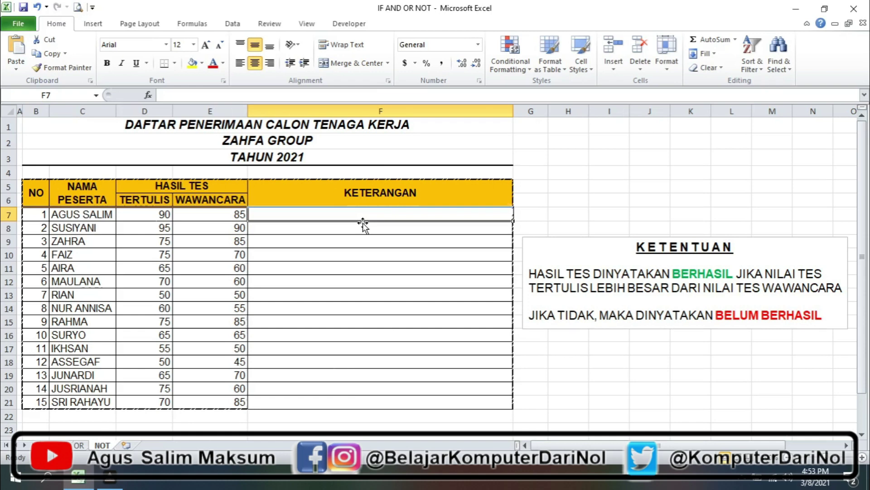
text(=IF)
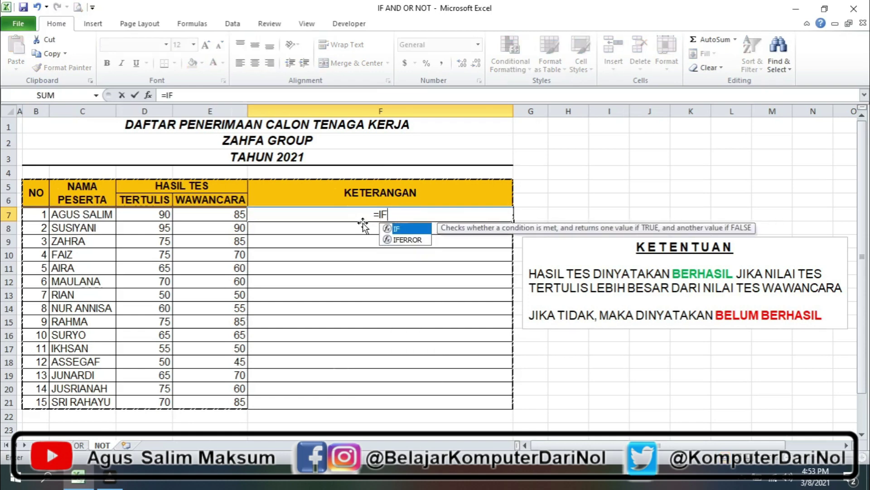
text((NOT()
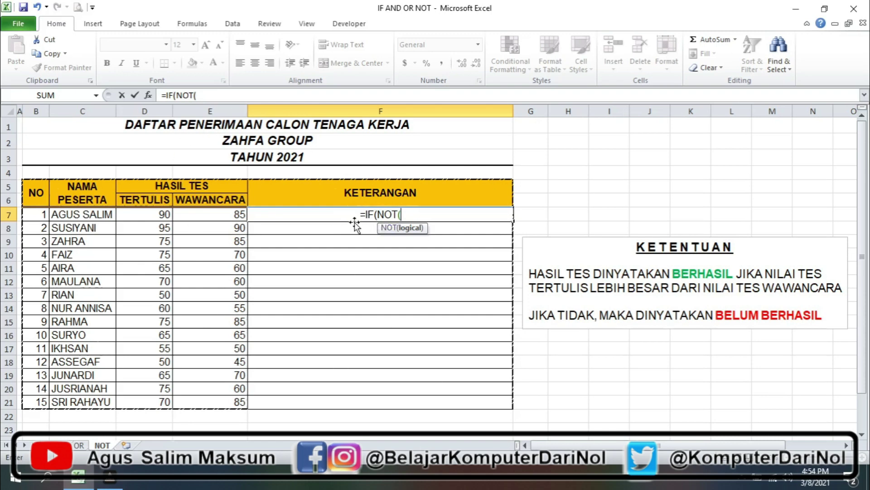
click(209, 215)
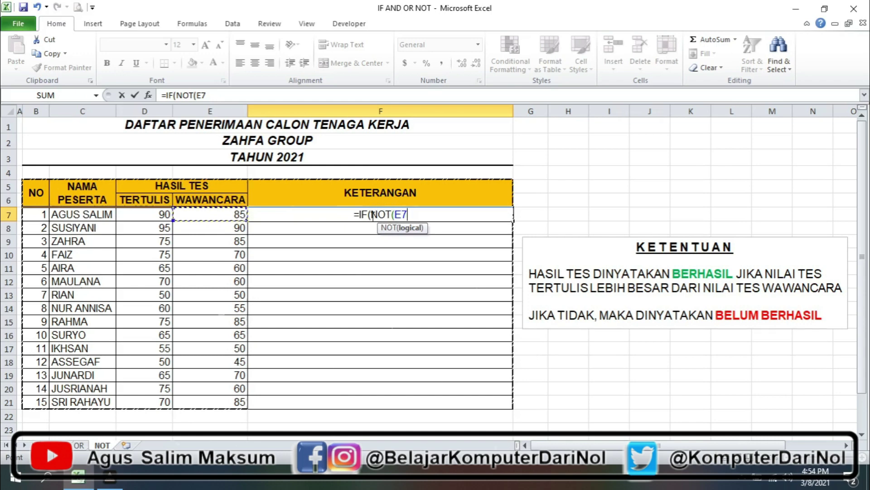
text(>)
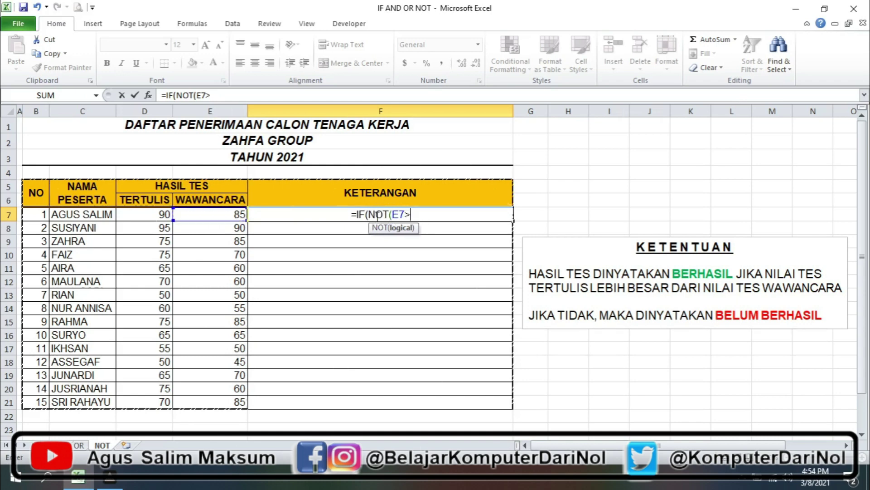
click(148, 215)
text())
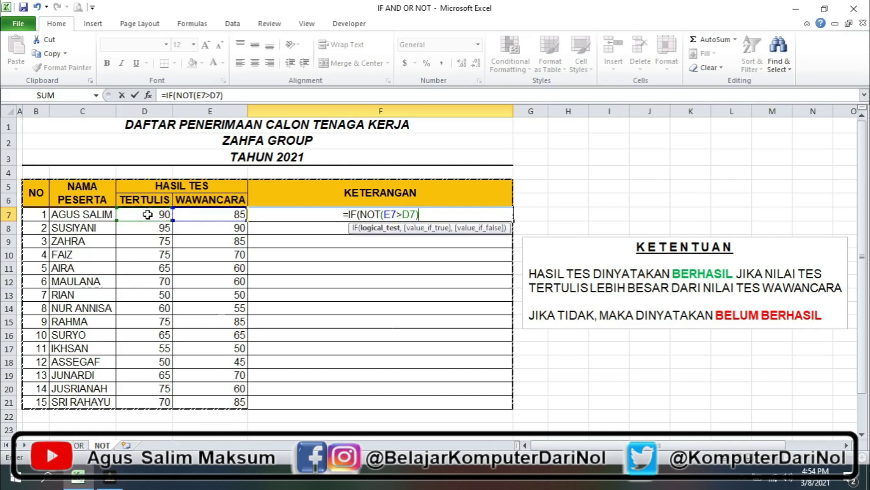
Complete the IF-NOT formula in F7 with "BERHASIL" as the true result and "BELUM BERHASIL" as the false result
text(,)
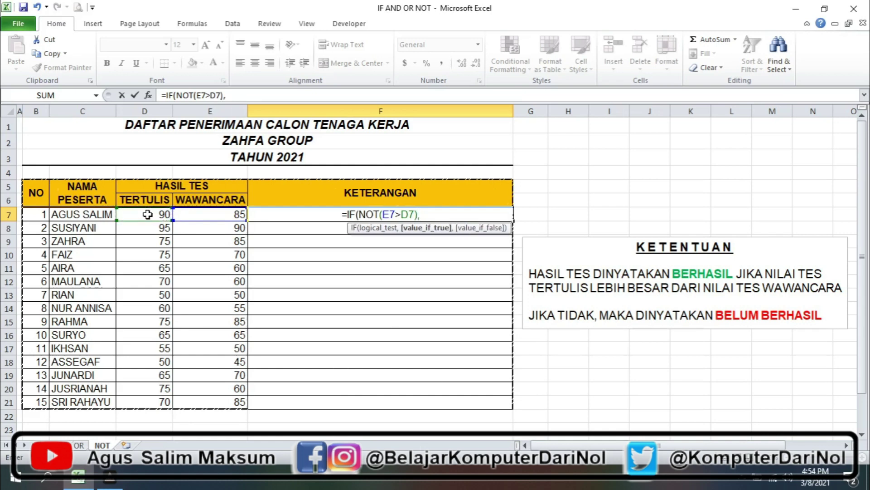
text("BERHASI)
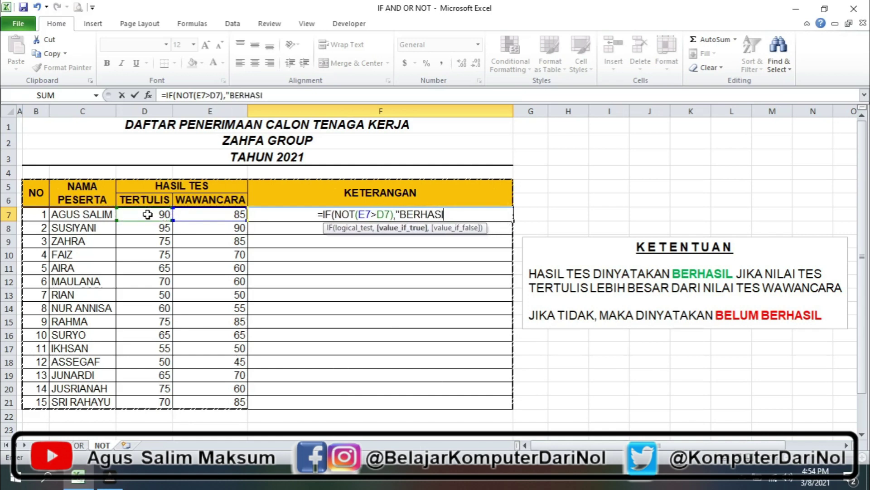
text(L",)
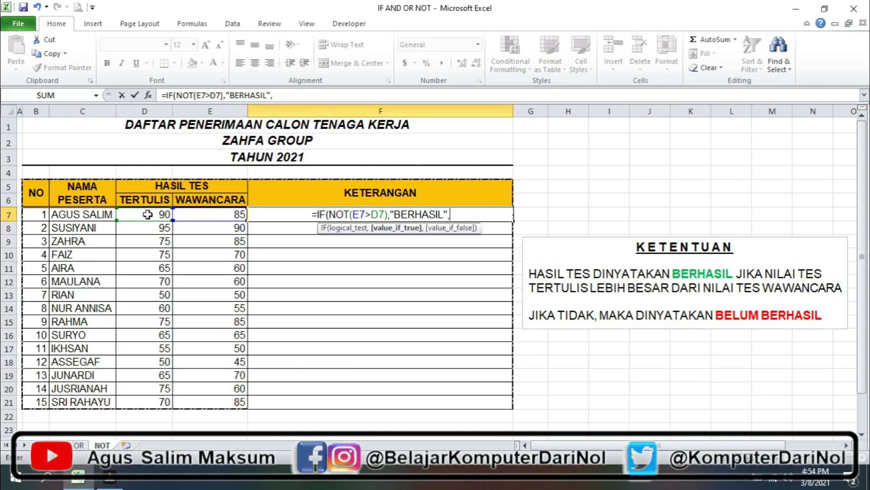
text("BELU)
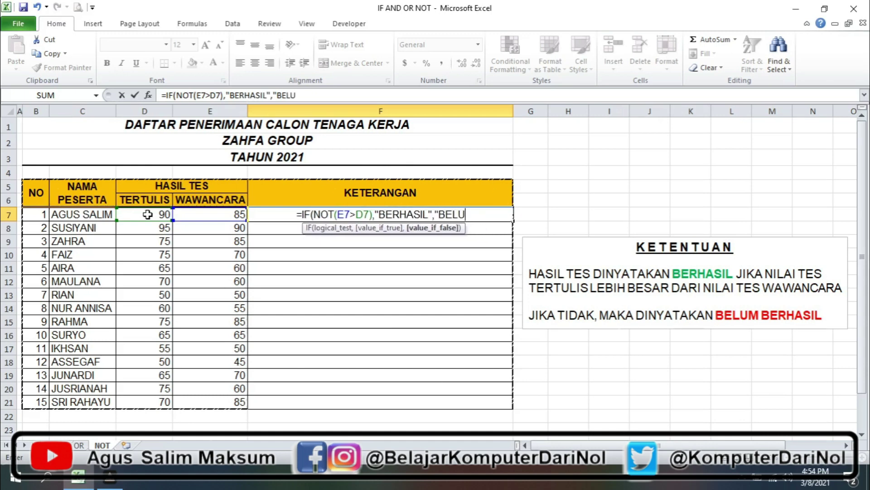
text(M BERHASIL"))
click(304, 214)
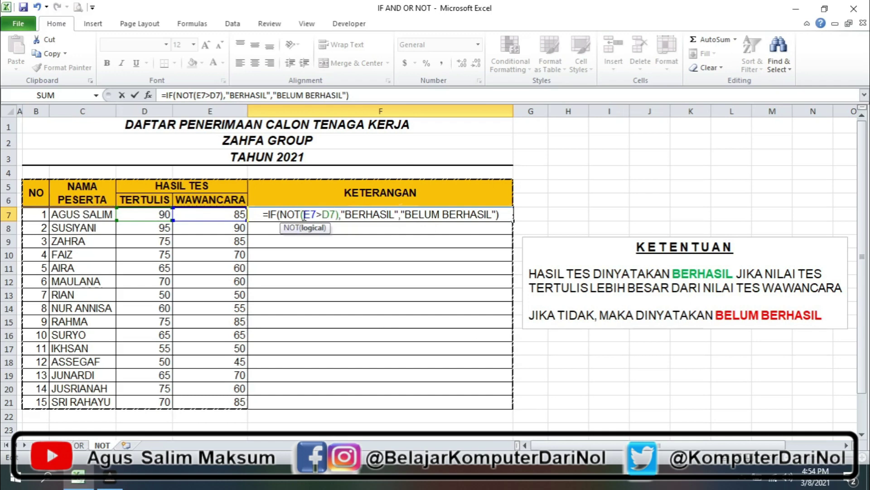
drag(269, 215, 496, 221)
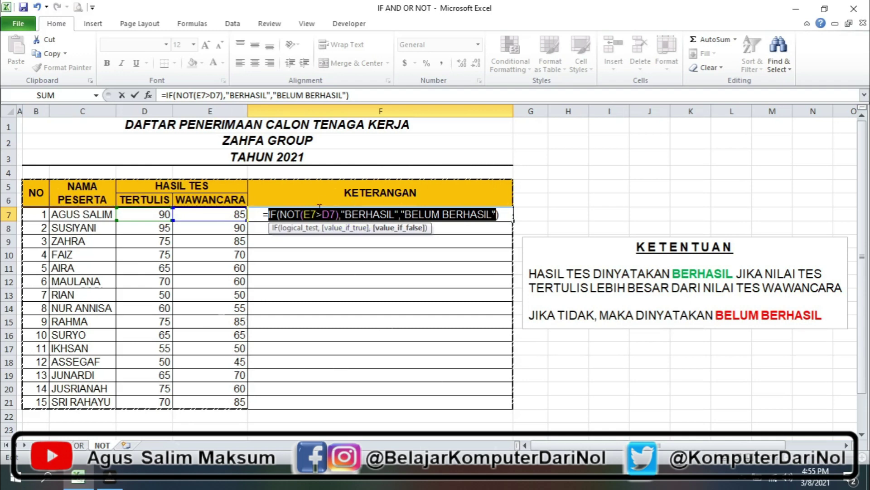
click(496, 213)
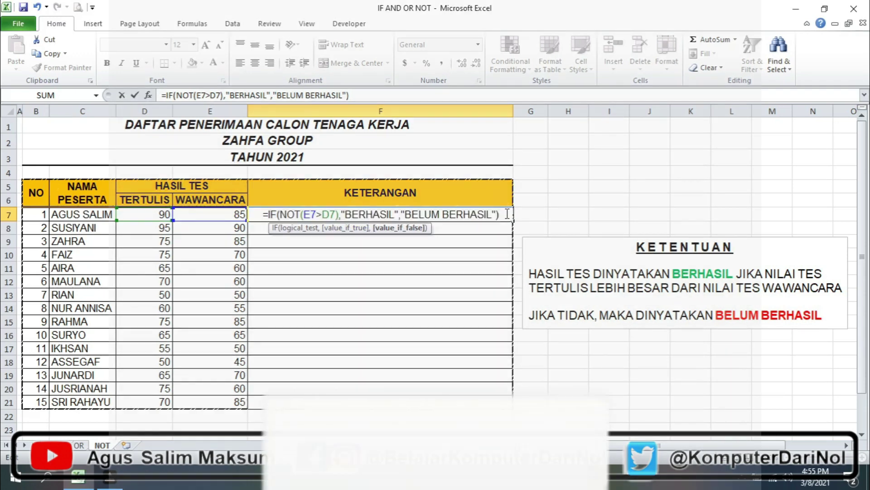
key(Return)
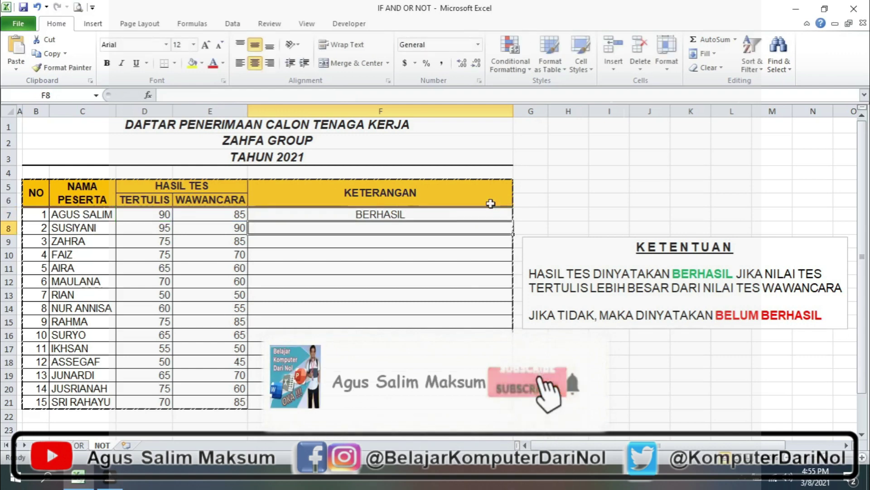
Copy the IF-NOT formula from F7 down the KETERANGAN column through F21
click(432, 213)
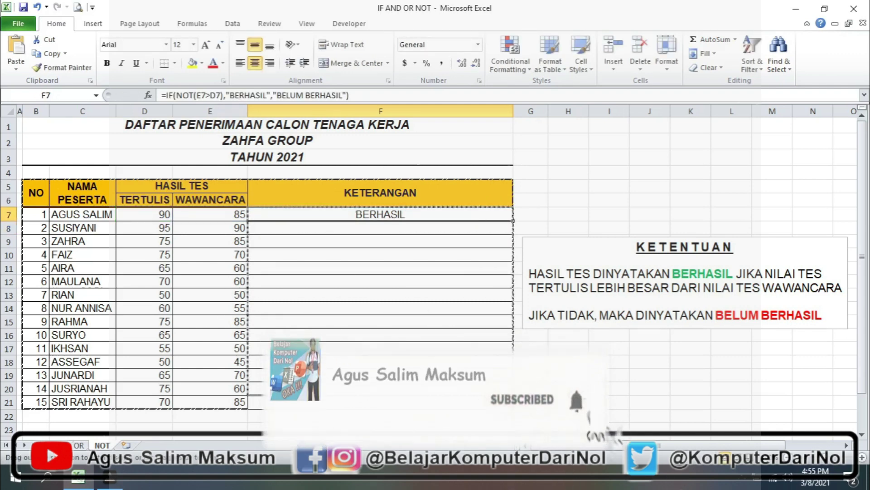
double_click(513, 225)
click(431, 403)
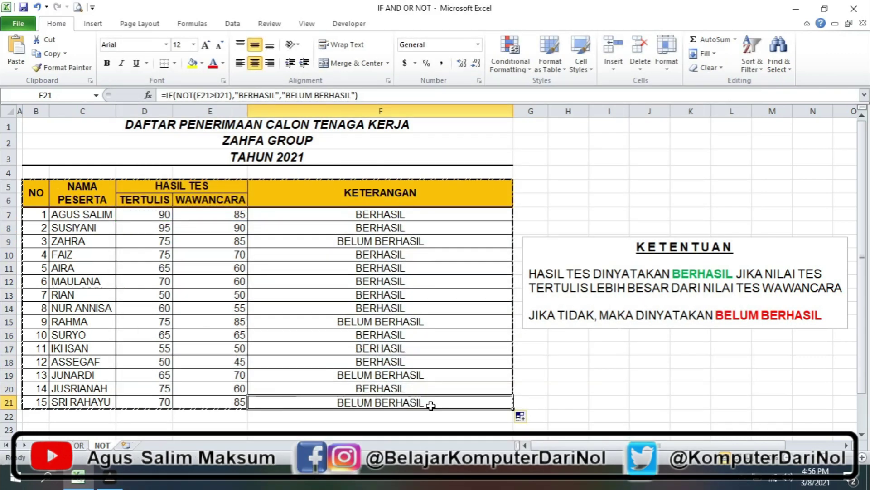